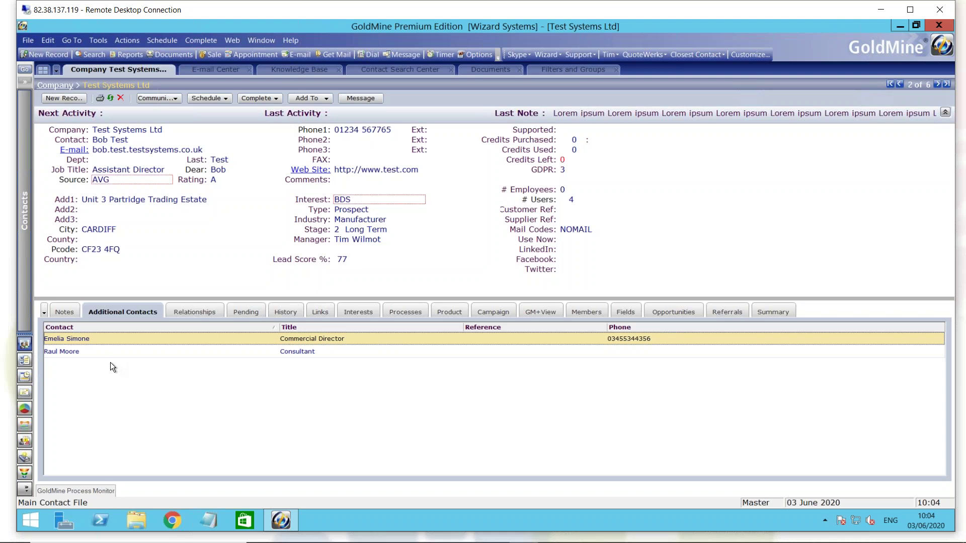
Step: Review the additional contacts of Test Systems Ltd and view the Commercial Director's contact details, closing them without changes
{"action": "left_click", "coordinate": [79, 351]}
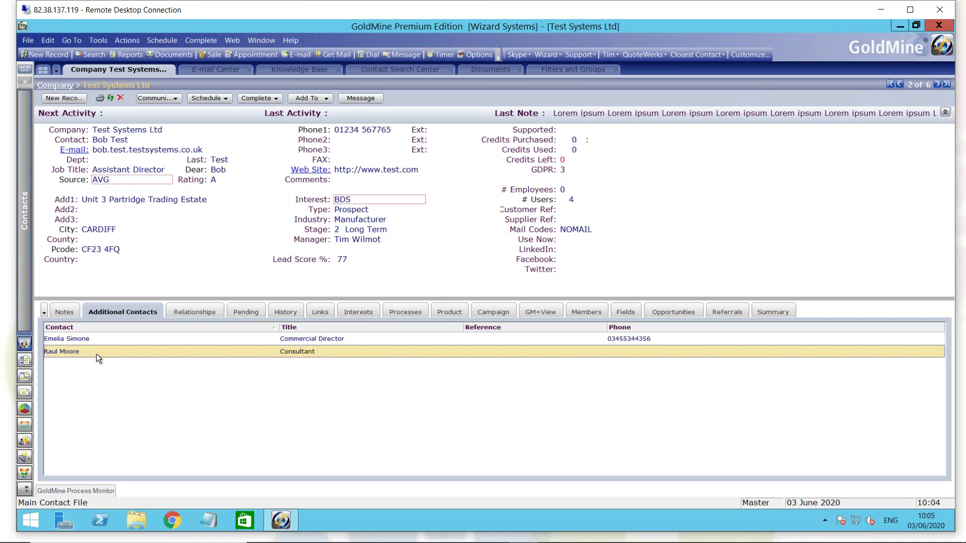
{"action": "left_click", "coordinate": [91, 340]}
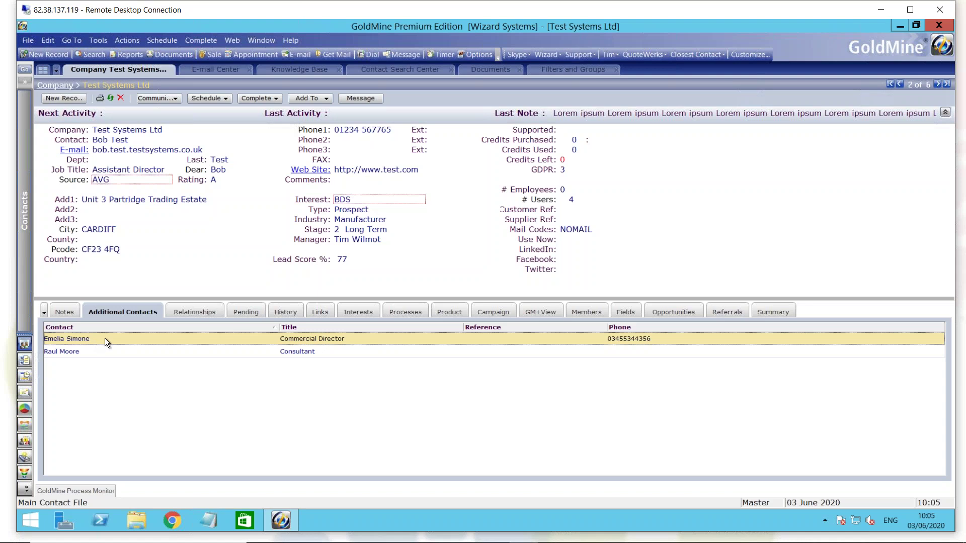
{"action": "double_click", "coordinate": [104, 338]}
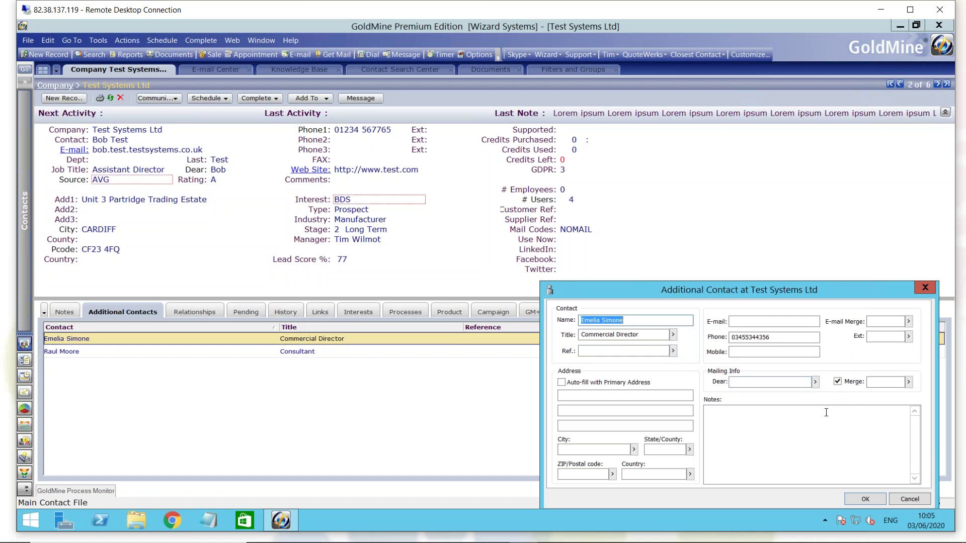
{"action": "left_click", "coordinate": [630, 320]}
{"action": "left_click", "coordinate": [907, 499]}
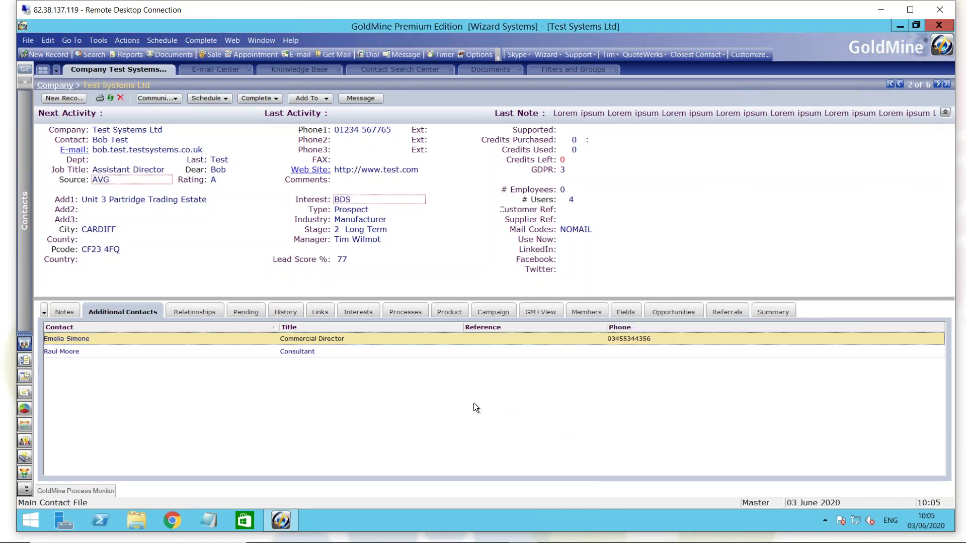
Step: Create a new organization relationship tree based on Test Systems Ltd
{"action": "left_click", "coordinate": [188, 314]}
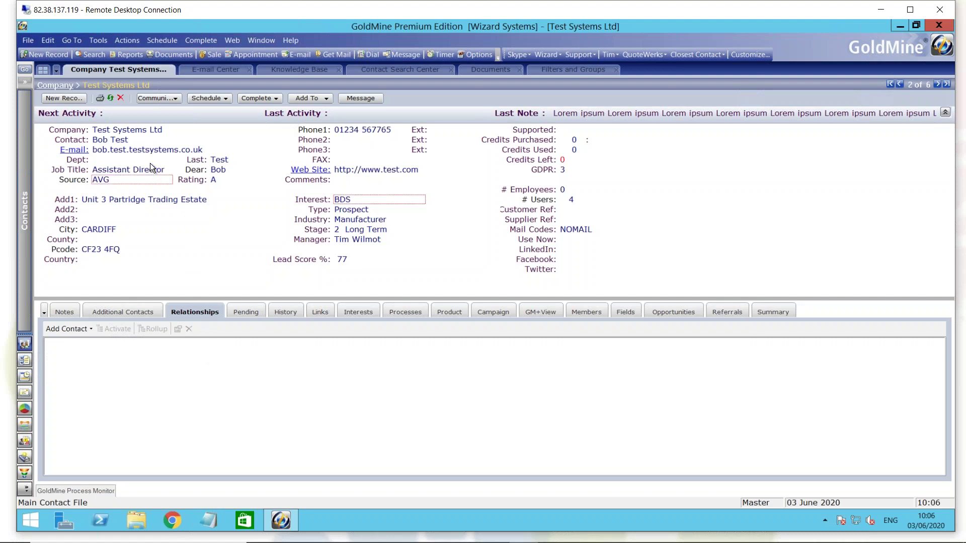
{"action": "right_click", "coordinate": [204, 365]}
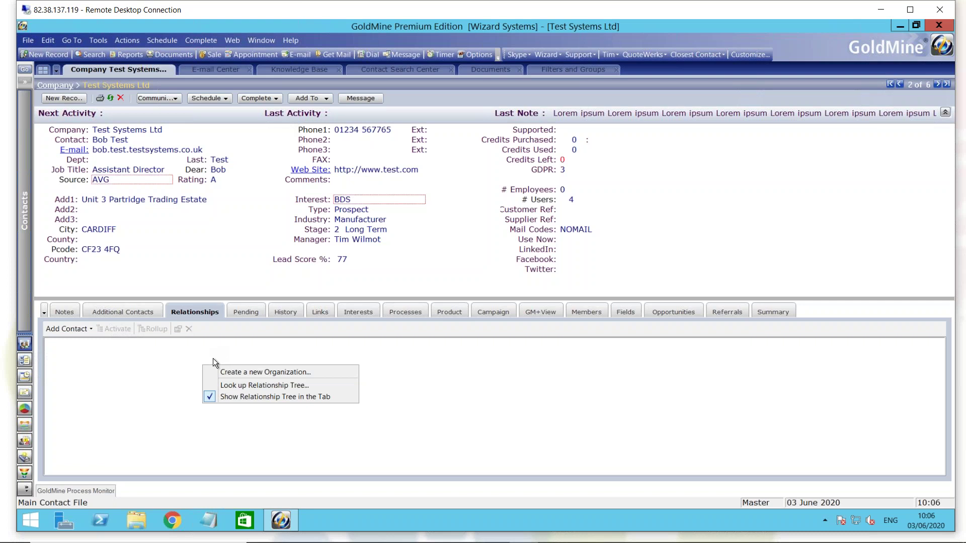
{"action": "left_click", "coordinate": [259, 372]}
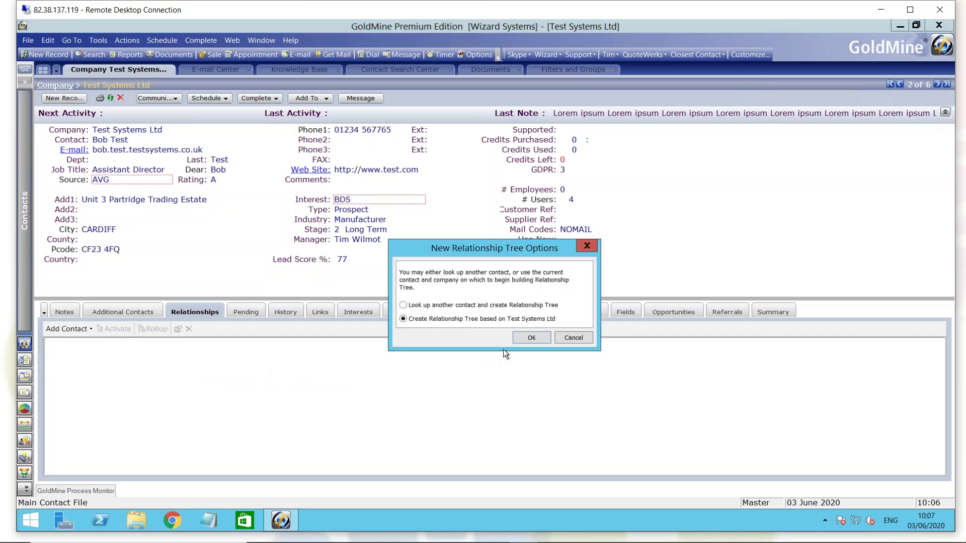
{"action": "left_click", "coordinate": [528, 339]}
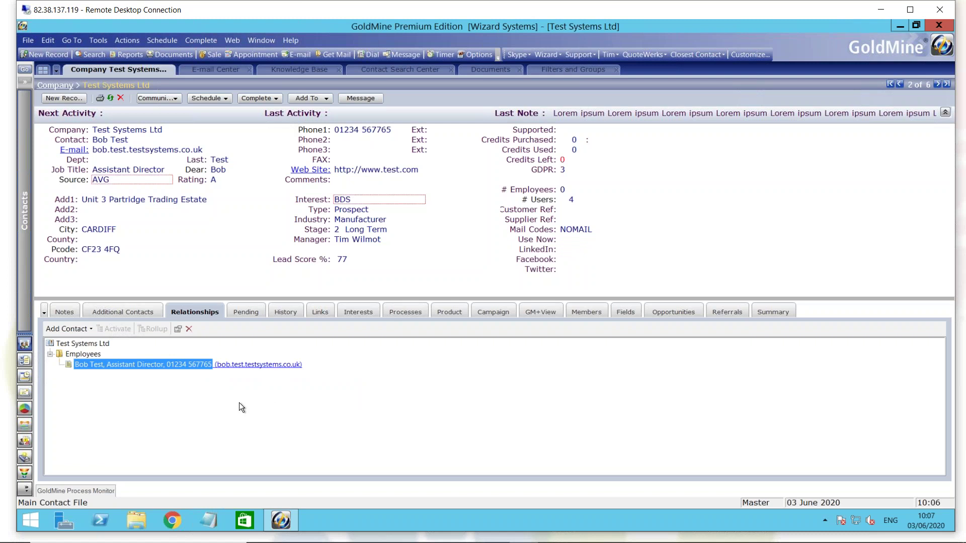
Step: Look up companies beginning with "tes" and add the existing test limited contact created 26/10/2007 to the tree's Employees section
{"action": "left_click", "coordinate": [82, 343]}
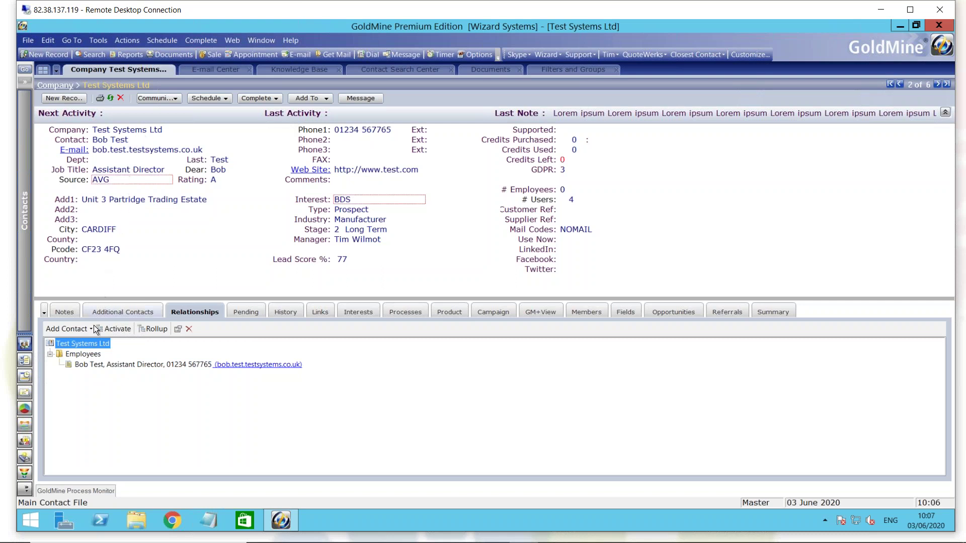
{"action": "left_click", "coordinate": [89, 355]}
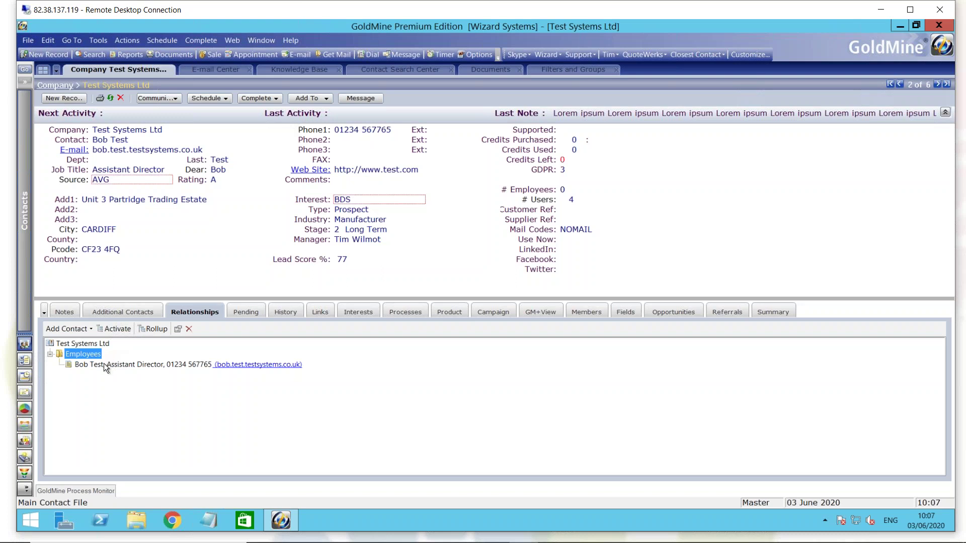
{"action": "left_click", "coordinate": [103, 363]}
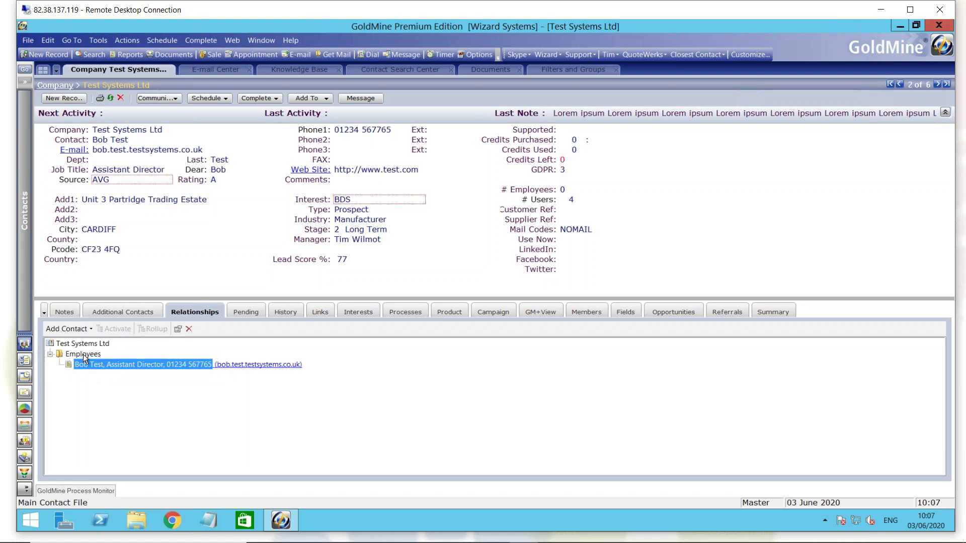
{"action": "left_click", "coordinate": [83, 355]}
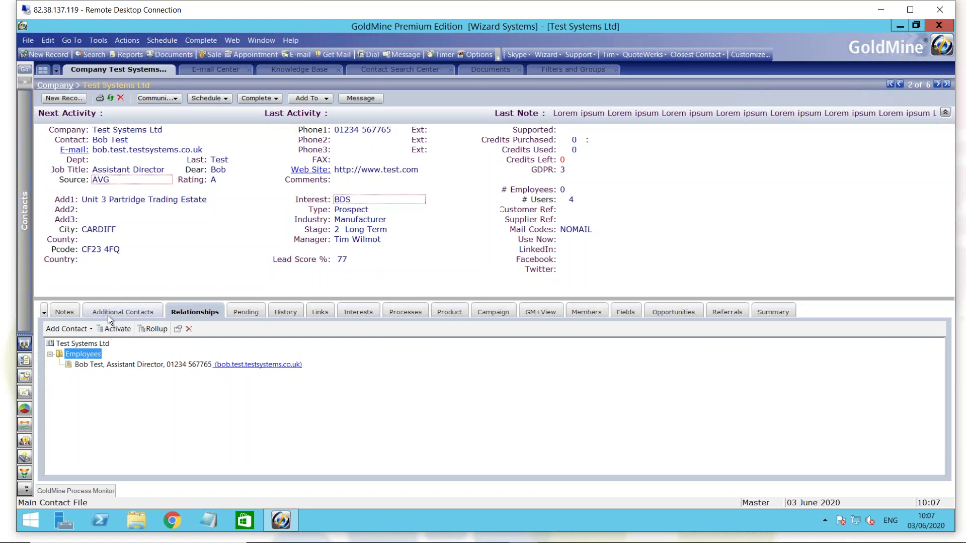
{"action": "right_click", "coordinate": [92, 354]}
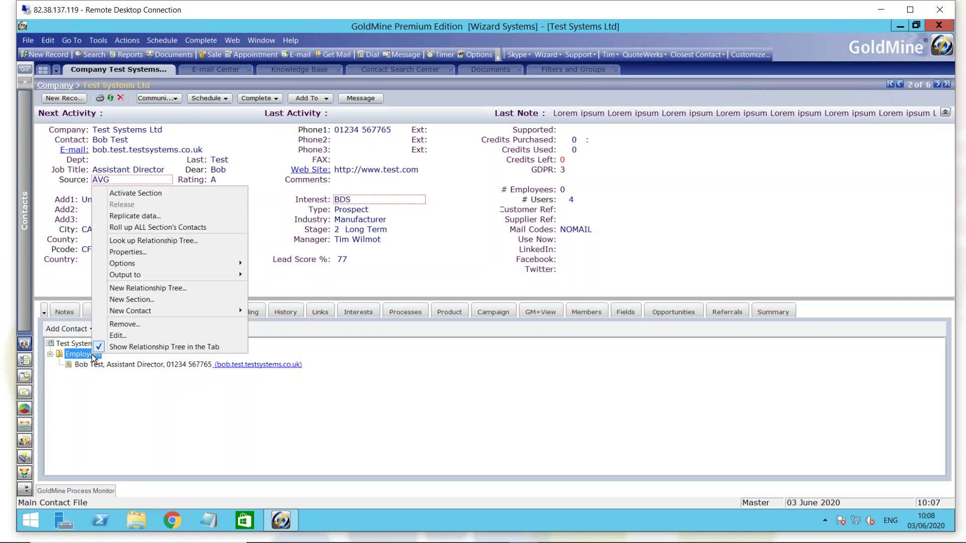
{"action": "mouse_move", "coordinate": [128, 313]}
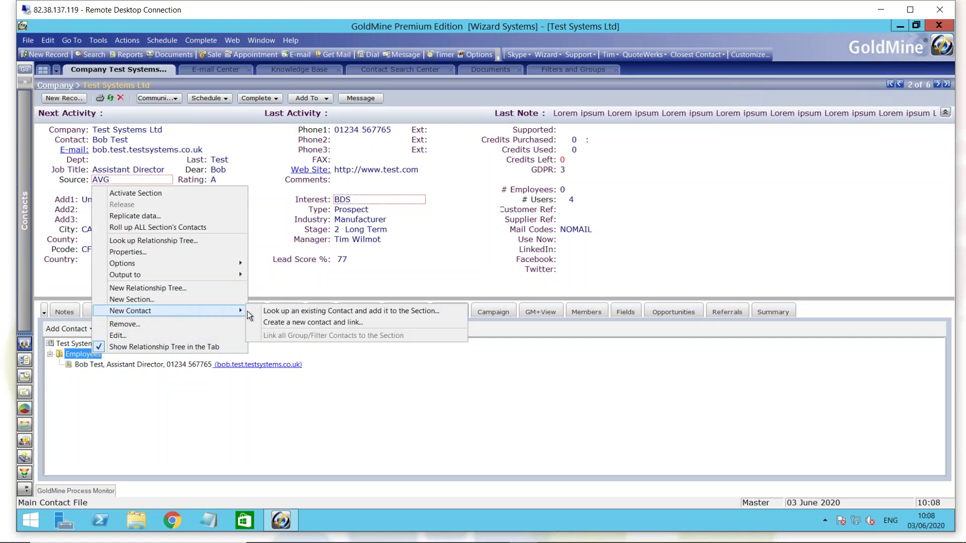
{"action": "left_click", "coordinate": [280, 312]}
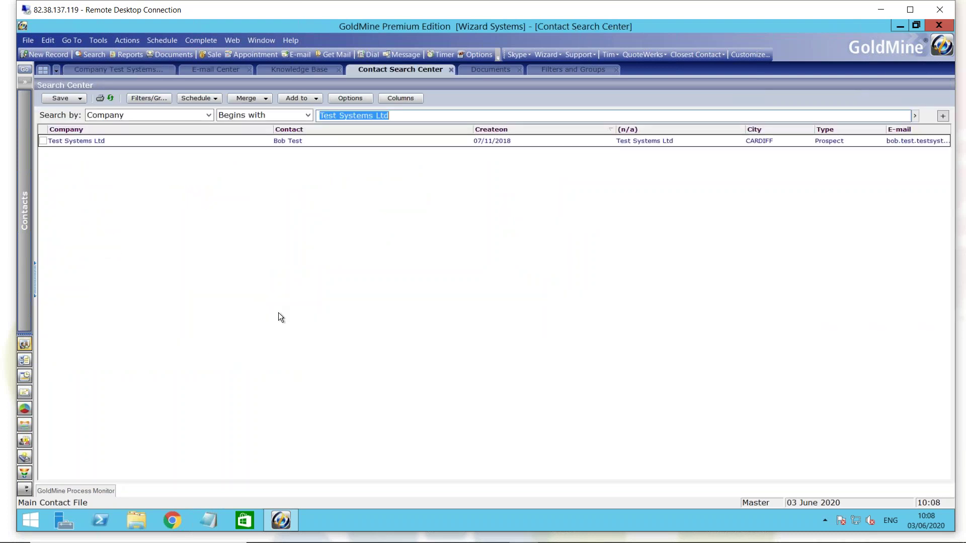
{"action": "type", "text": "tes"}
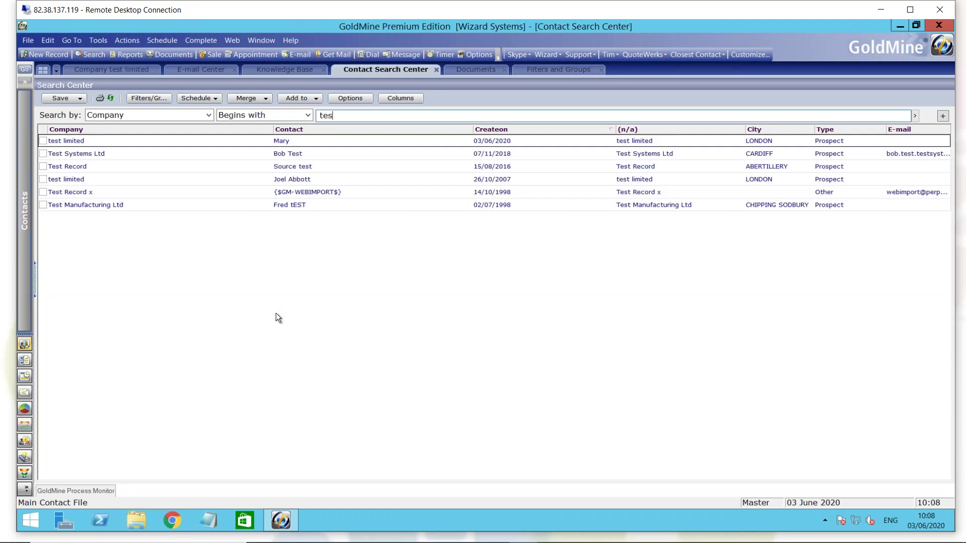
{"action": "left_click", "coordinate": [261, 180]}
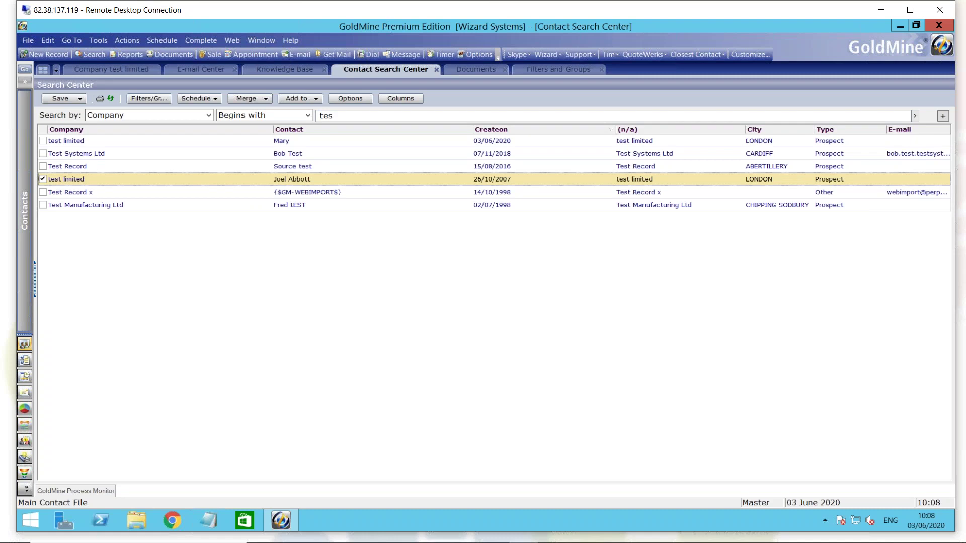
{"action": "double_click", "coordinate": [327, 181]}
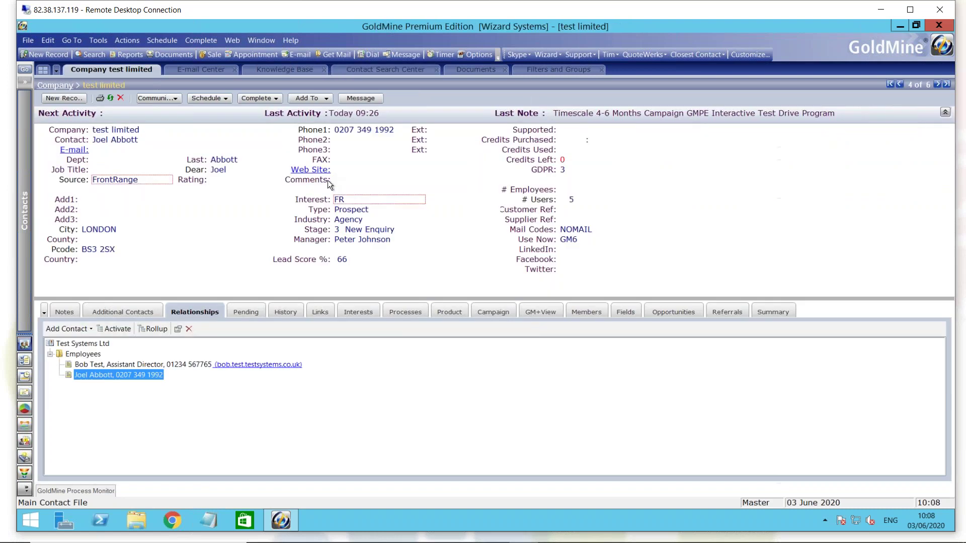
Step: View the records of both employees from the relationship tree, ending on the Assistant Director's record
{"action": "left_click", "coordinate": [101, 367]}
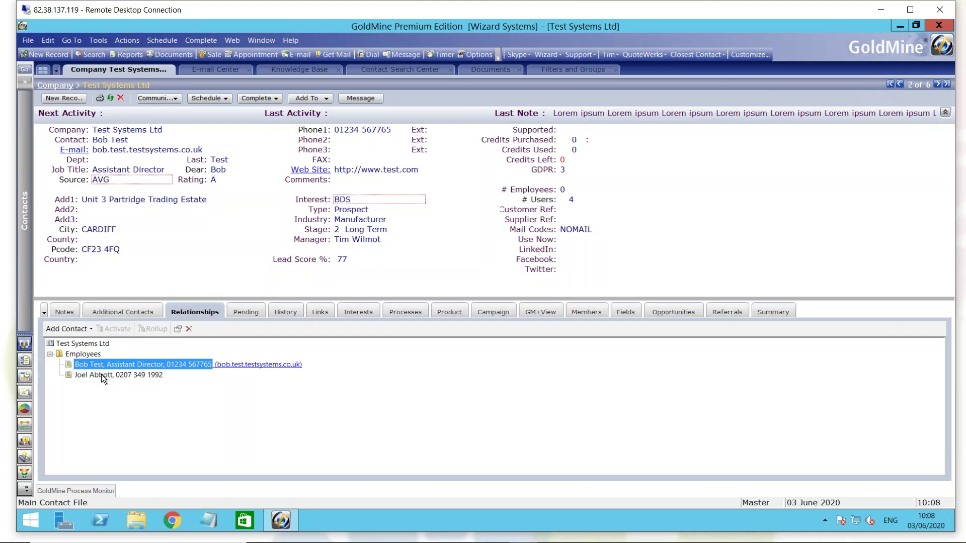
{"action": "left_click", "coordinate": [101, 376]}
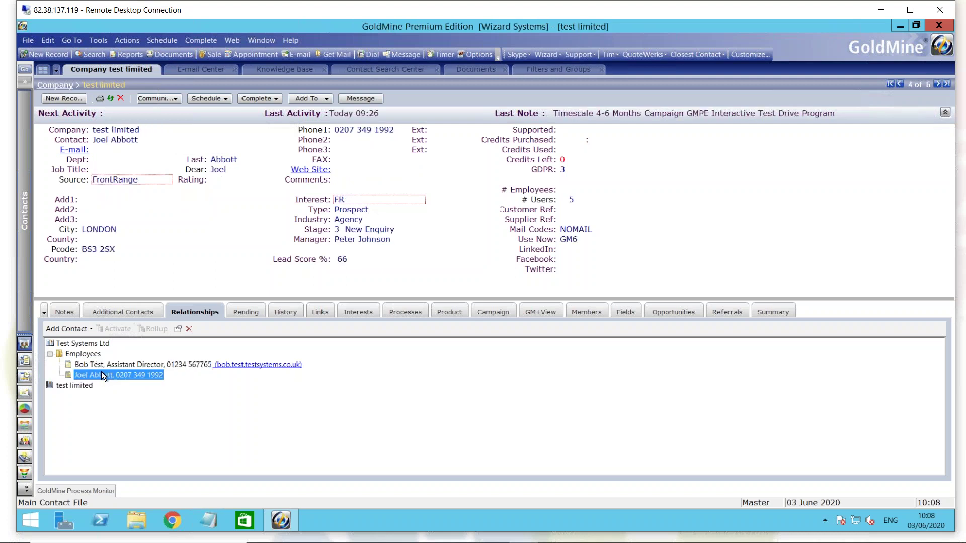
{"action": "left_click", "coordinate": [101, 366]}
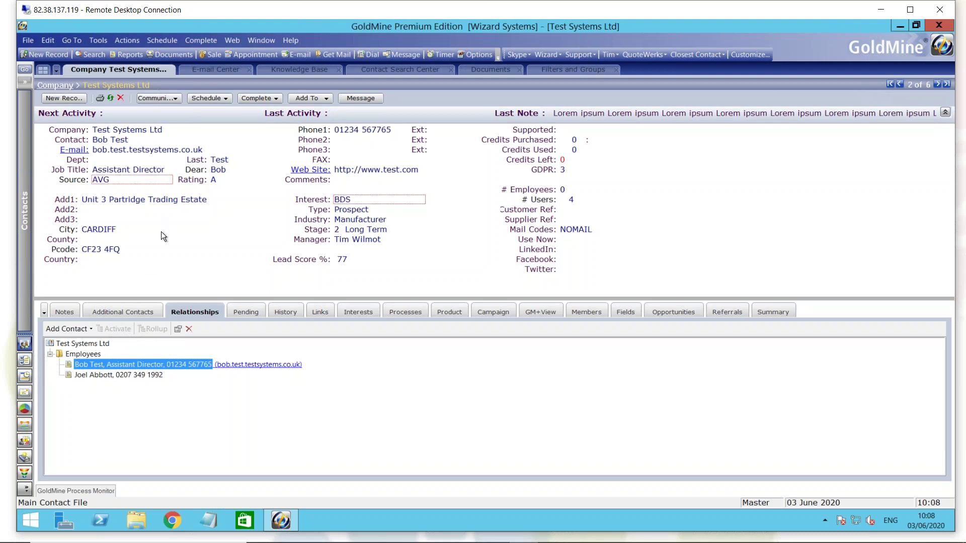
Step: Examine the Replicate Data options for the Test Systems Ltd tree, including the single Field choice, and cancel without replicating
{"action": "left_click", "coordinate": [90, 345]}
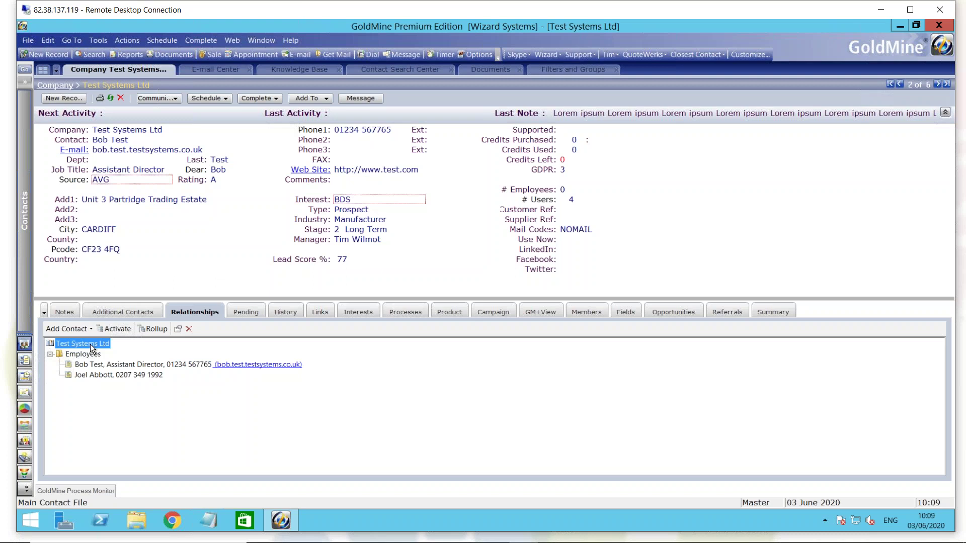
{"action": "right_click", "coordinate": [90, 344]}
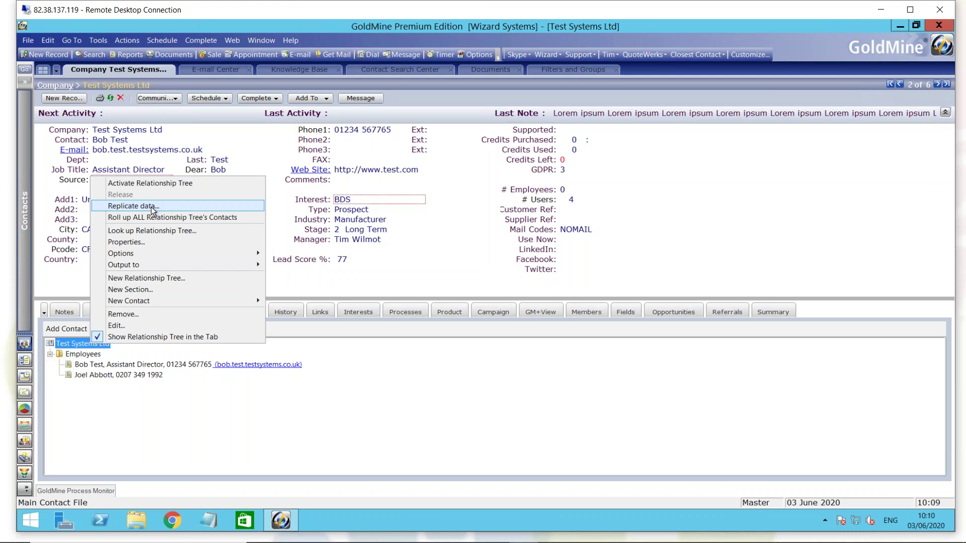
{"action": "left_click", "coordinate": [86, 354]}
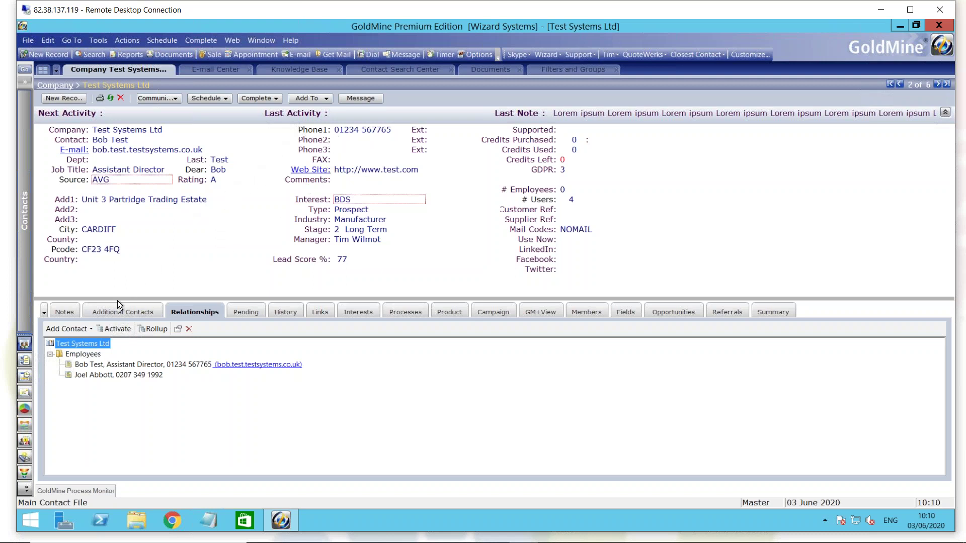
{"action": "right_click", "coordinate": [95, 344]}
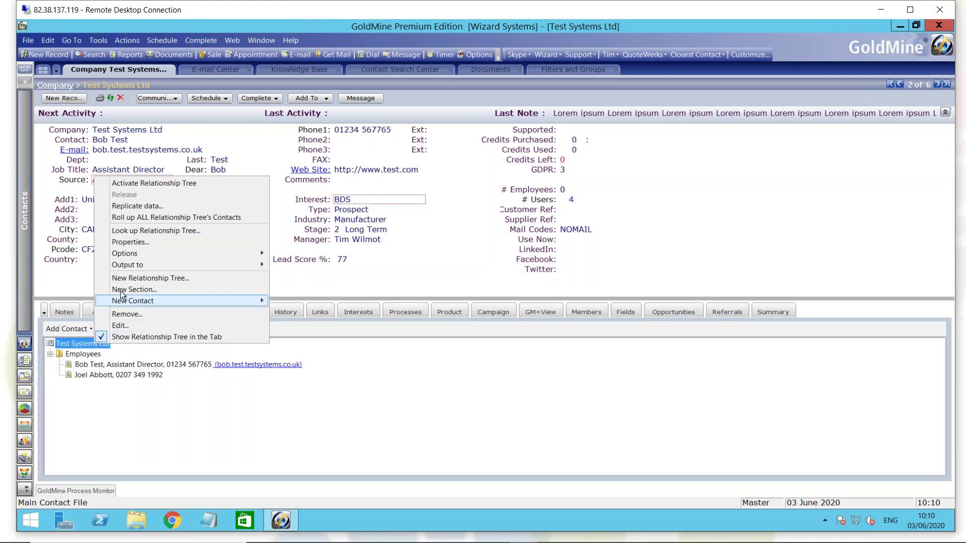
{"action": "left_click", "coordinate": [149, 206]}
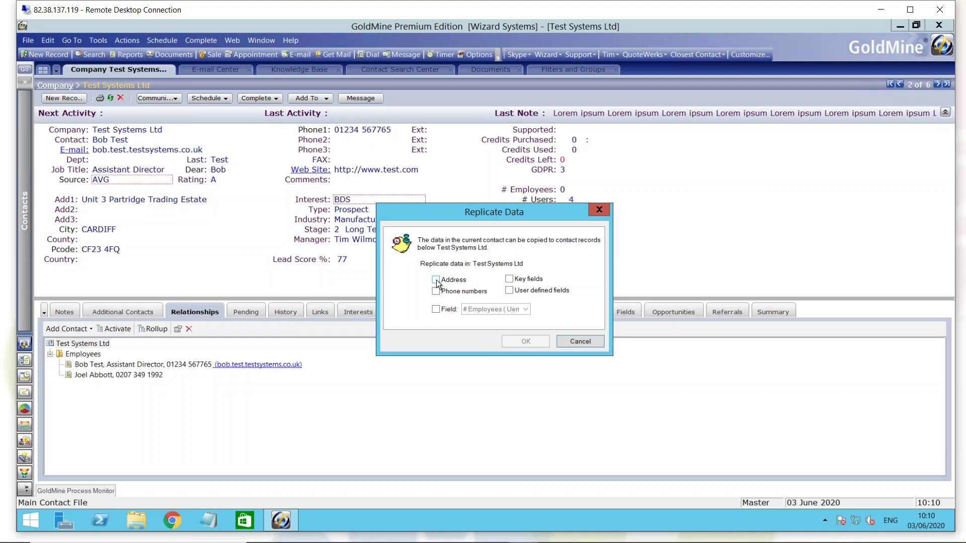
{"action": "left_click", "coordinate": [435, 309]}
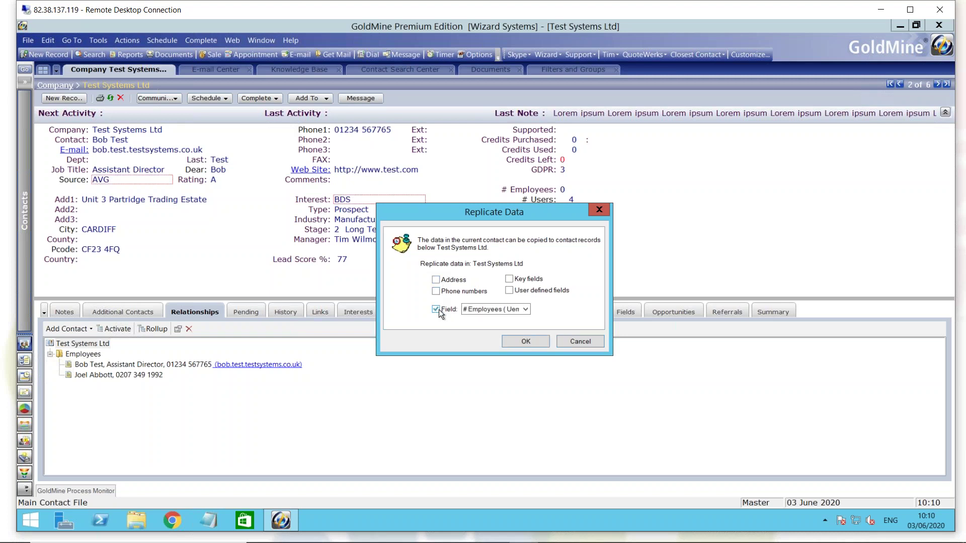
{"action": "left_click", "coordinate": [524, 309]}
{"action": "left_click", "coordinate": [531, 318]}
{"action": "left_click", "coordinate": [581, 340]}
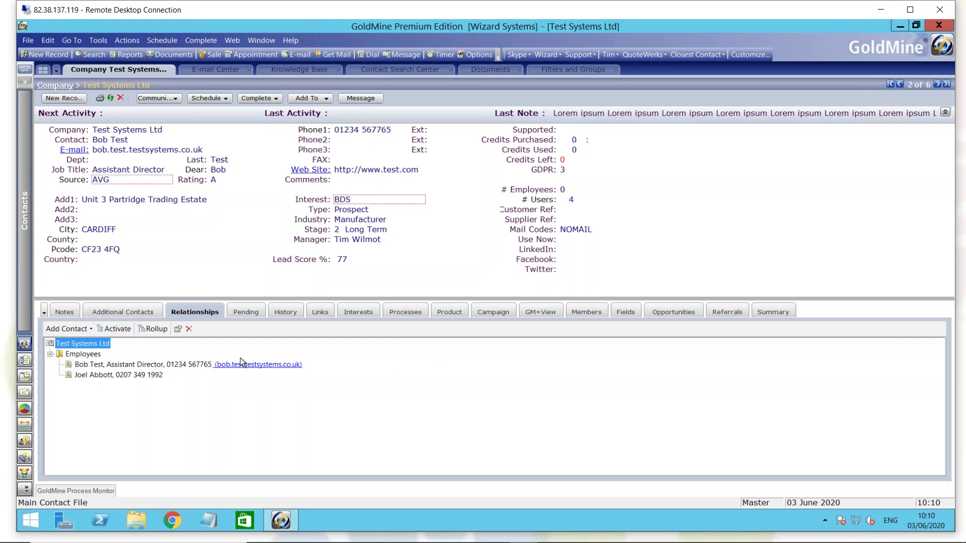
Step: Roll up all contacts of the Test Systems Ltd relationship tree and check its pending activities and additional contacts
{"action": "right_click", "coordinate": [96, 344]}
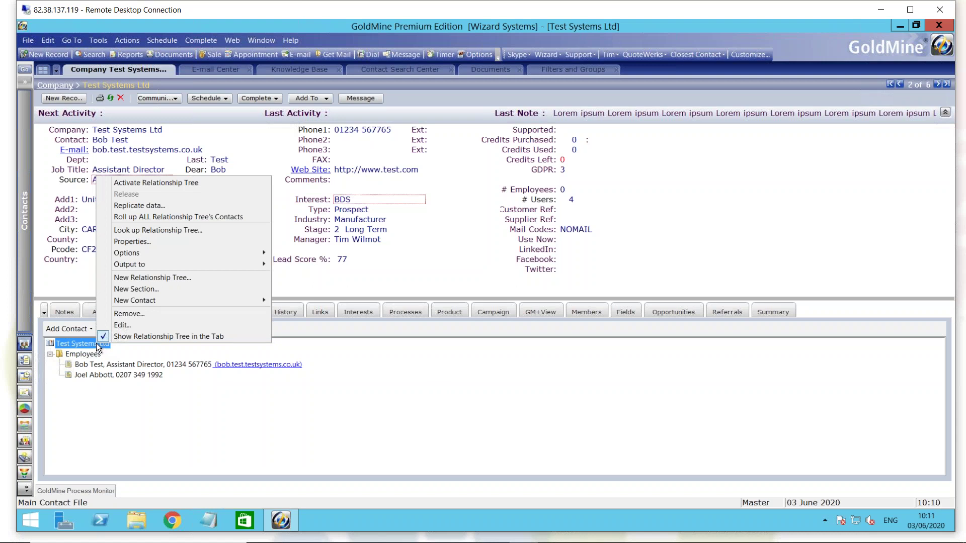
{"action": "left_click", "coordinate": [168, 217]}
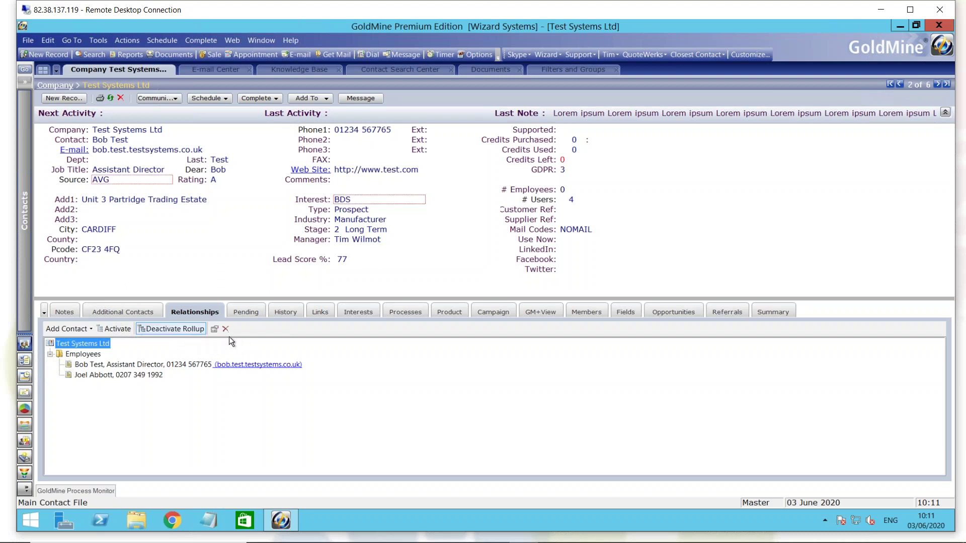
{"action": "left_click", "coordinate": [246, 311]}
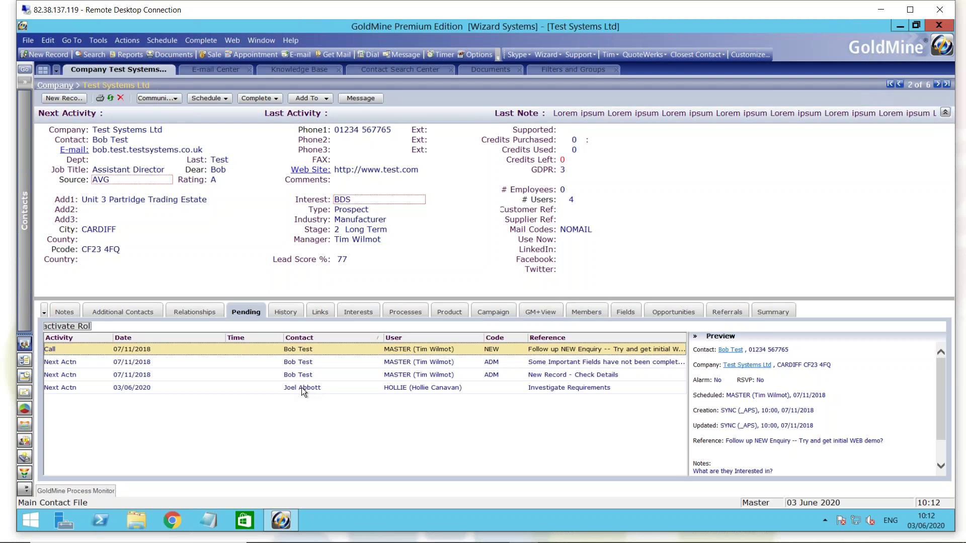
{"action": "left_click", "coordinate": [115, 312]}
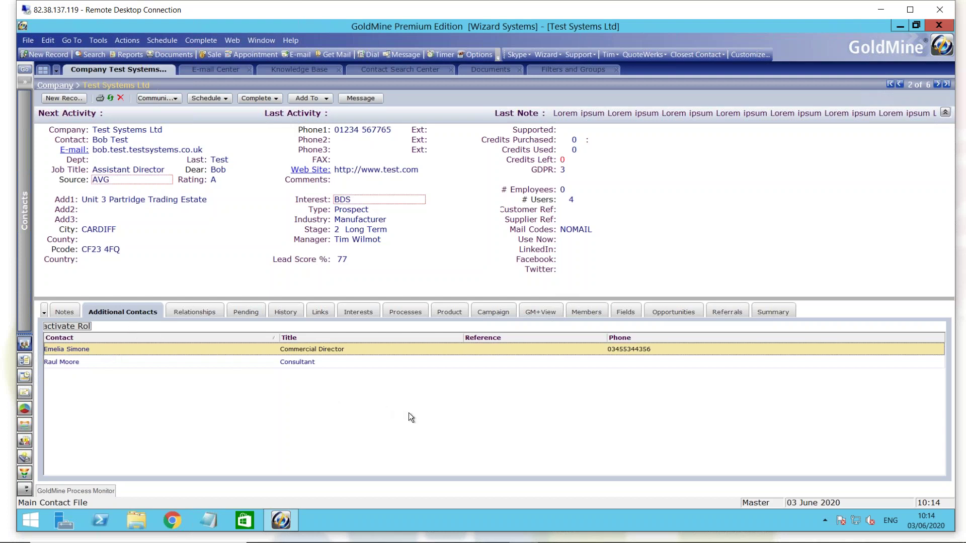
{"action": "key", "text": "alt+Tab"}
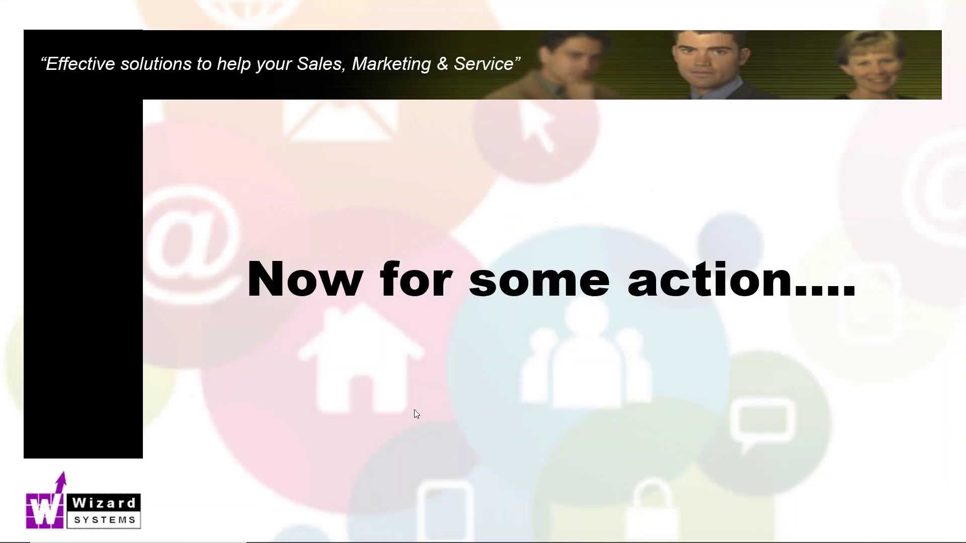
{"action": "left_click", "coordinate": [500, 411]}
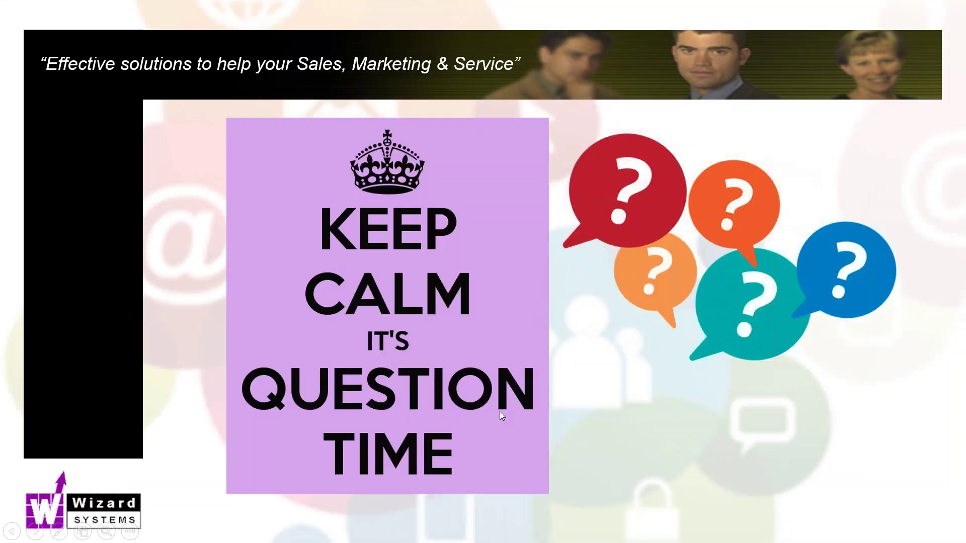